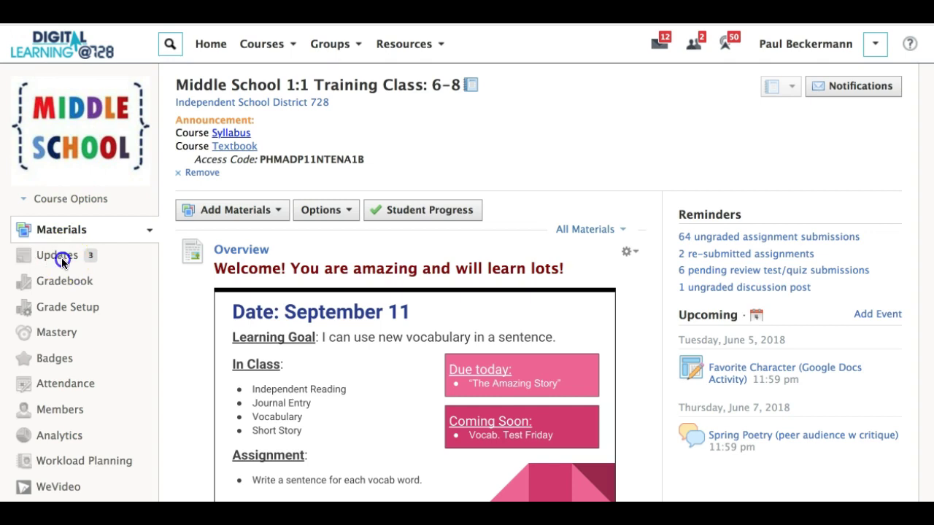
Open the course's Updates page and review the posted daily learning goals, class work and reminders.
click(63, 264)
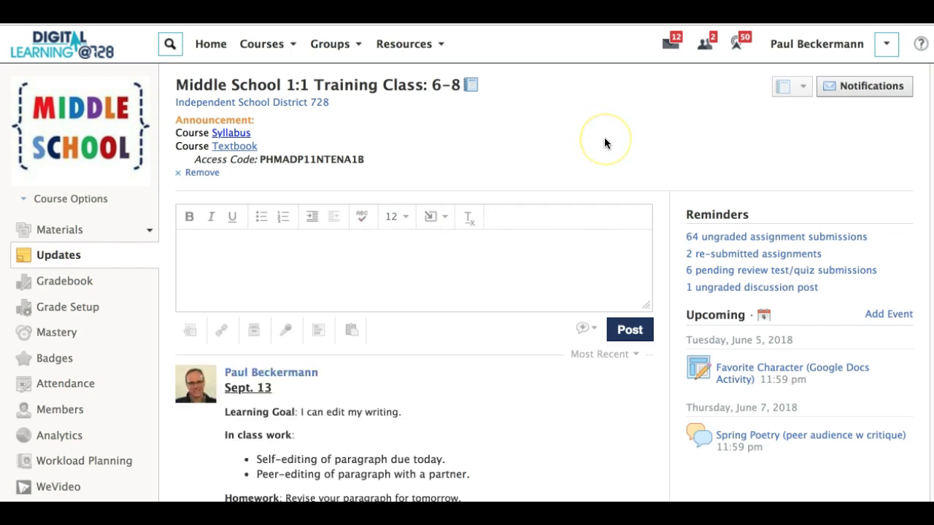
scroll(659, 139, down, 3)
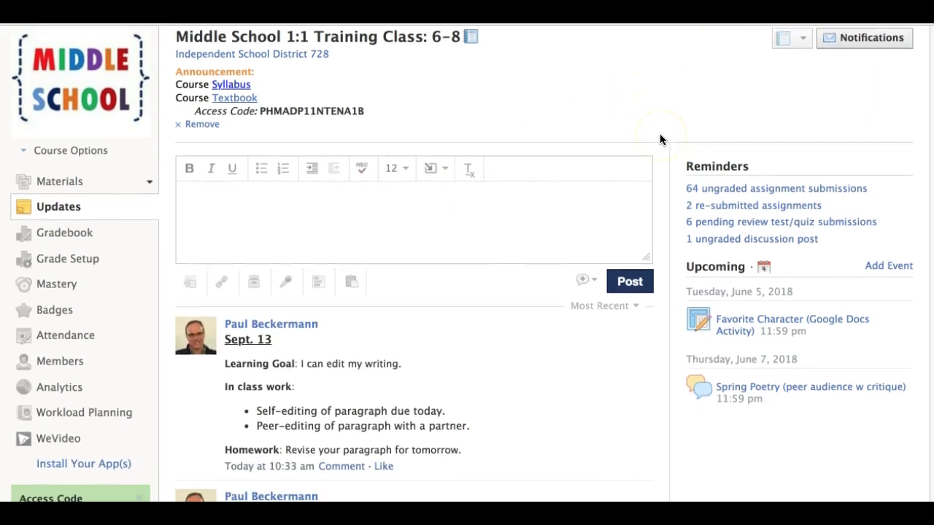
scroll(659, 139, down, 2)
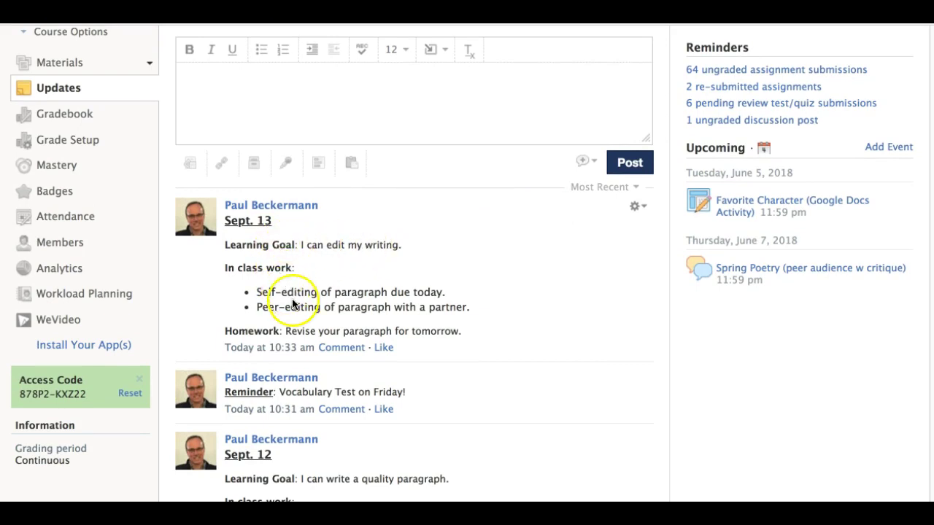
scroll(530, 317, down, 3)
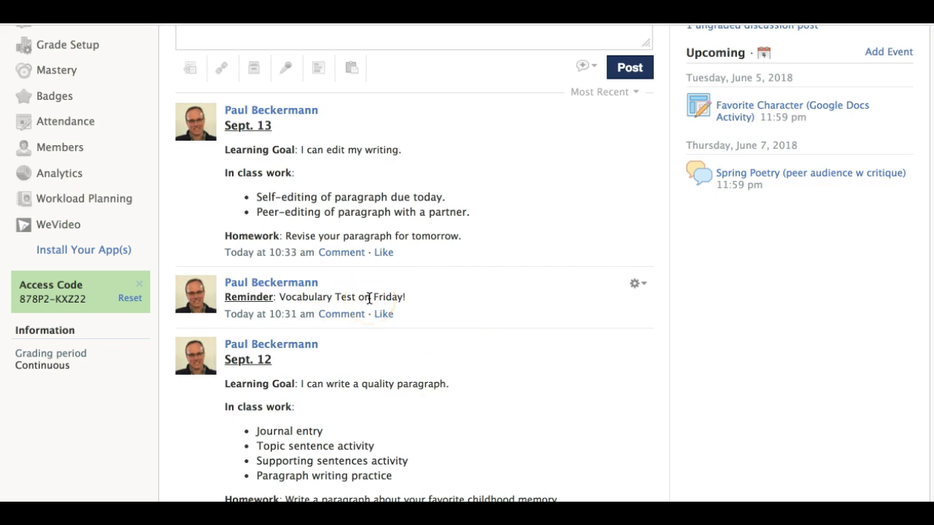
scroll(369, 298, up, 3)
scroll(370, 297, up, 3)
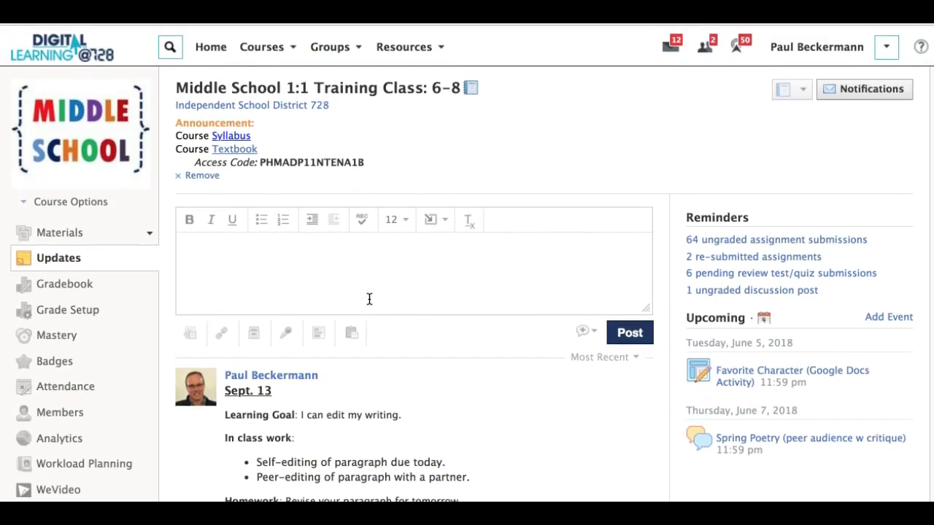
Return to the course materials and view the form for adding an upcoming event, leaving it without saving.
click(68, 232)
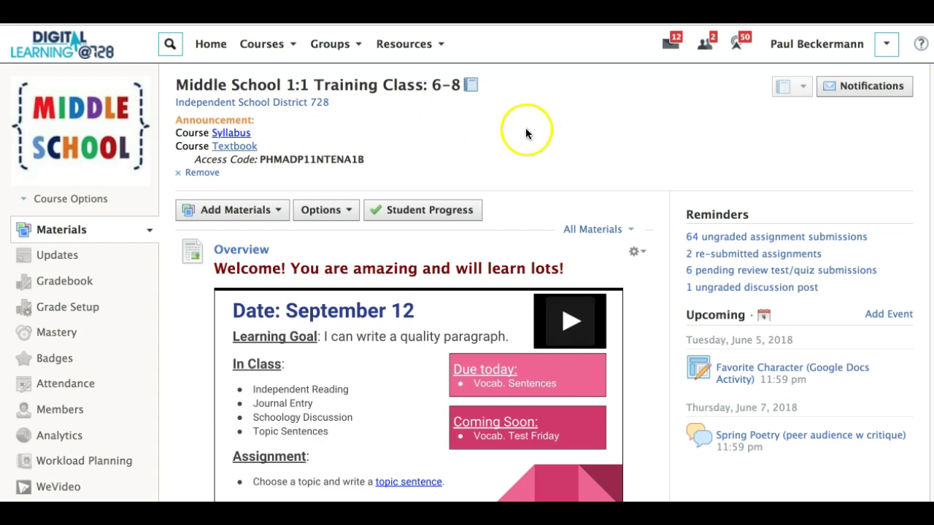
scroll(607, 136, down, 2)
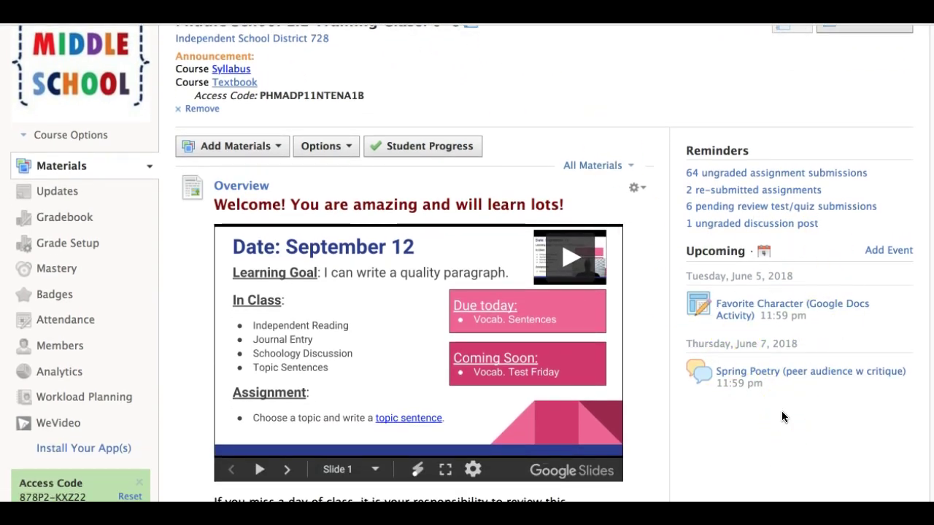
click(886, 251)
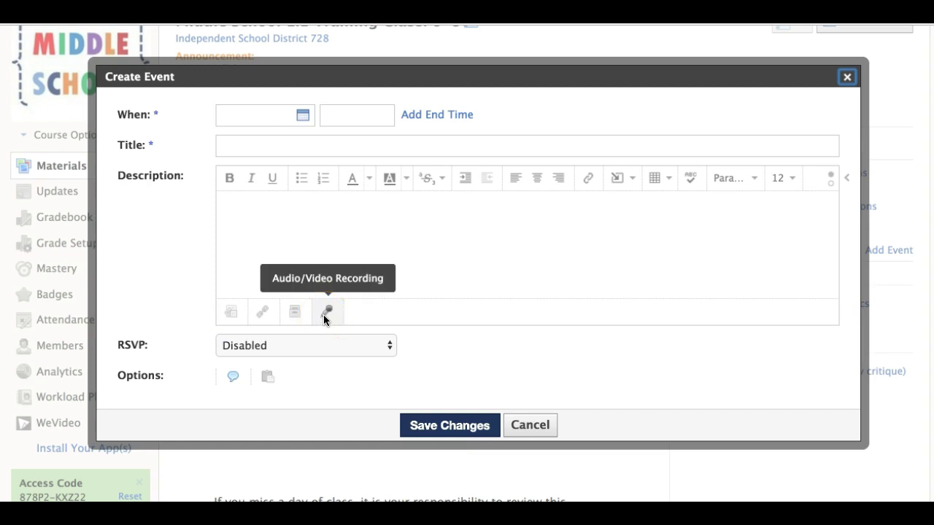
click(518, 414)
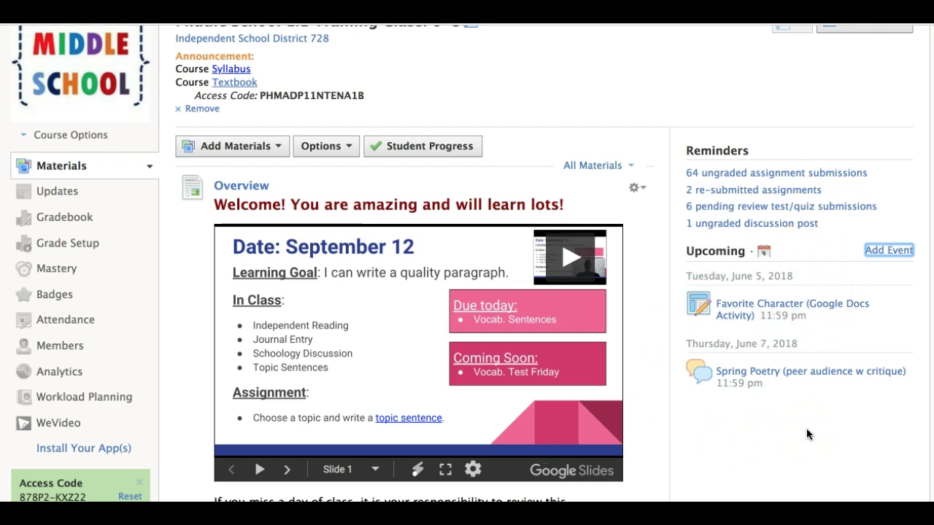
Open the GOOGLE WORKFLOW folder inside Assignments under Types of Schoology Learning Materials.
scroll(806, 429, down, 5)
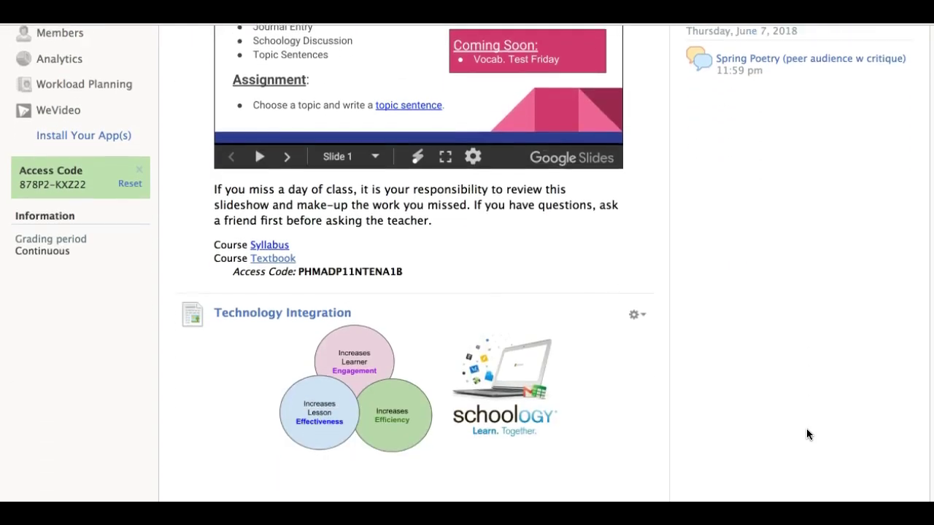
scroll(806, 428, down, 4)
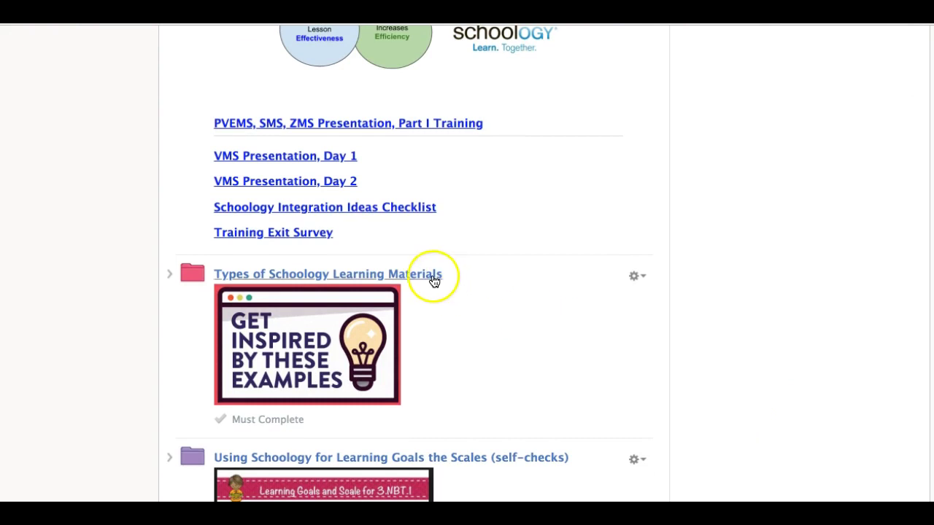
click(434, 281)
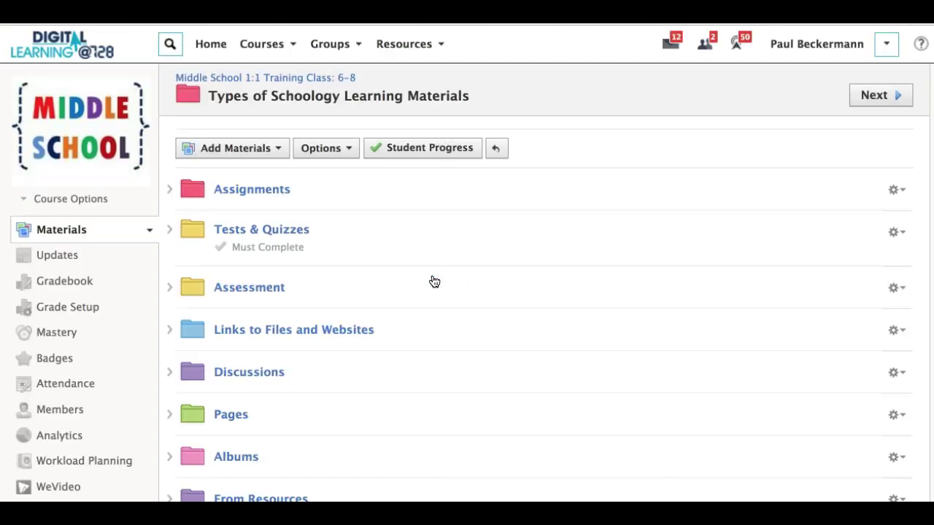
click(267, 191)
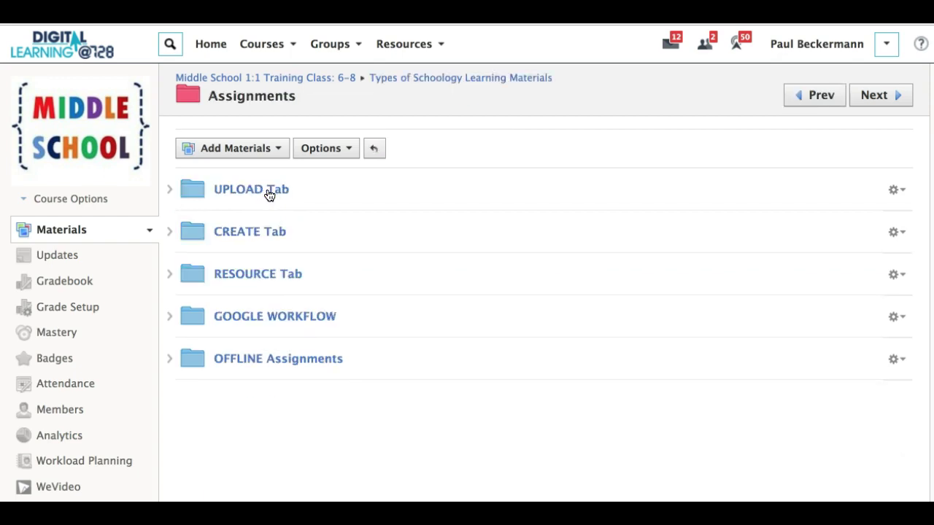
click(261, 320)
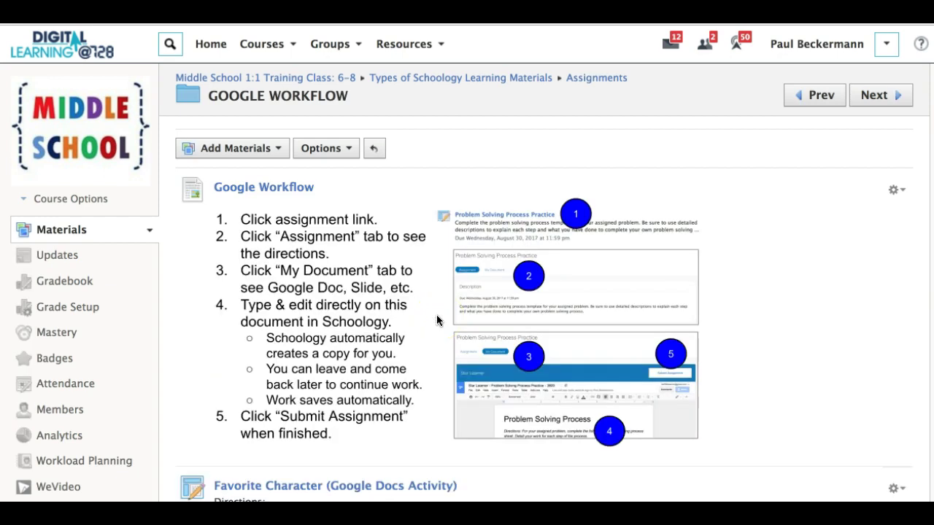
Set the due date of the "Learn about the 5 senses" assignment to June 29, 2018 and save the changes.
scroll(684, 357, down, 5)
click(898, 323)
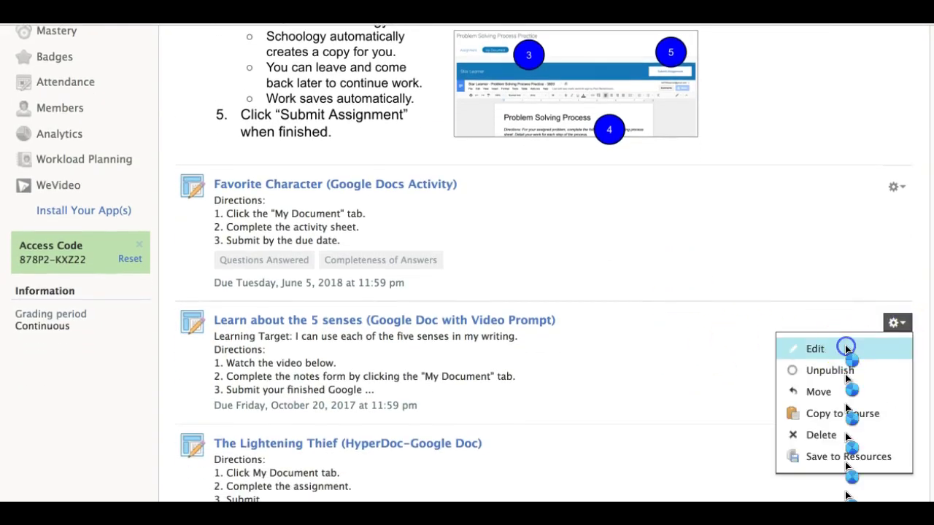
click(846, 348)
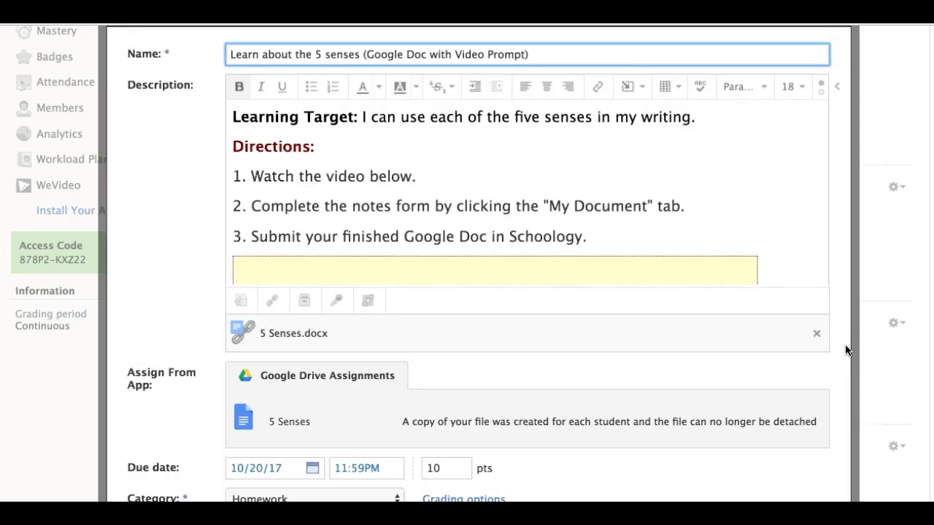
scroll(544, 341, down, 5)
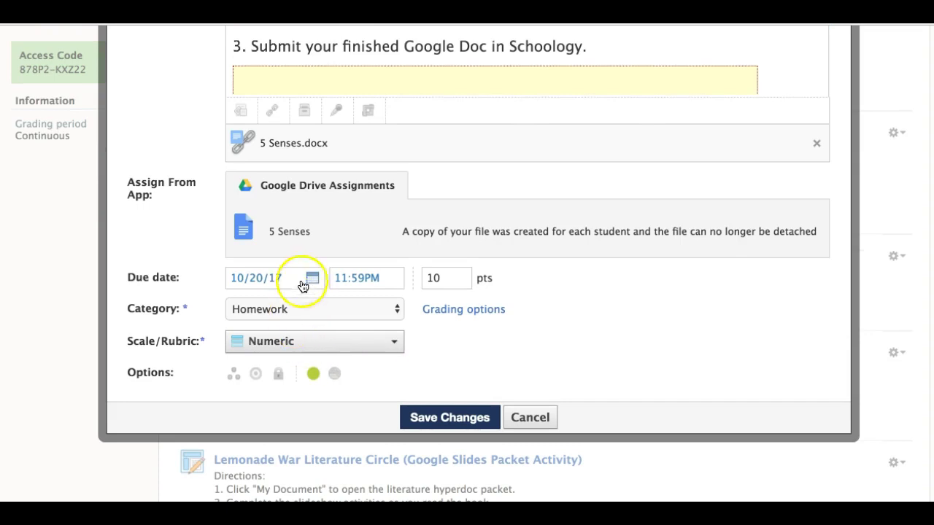
click(308, 280)
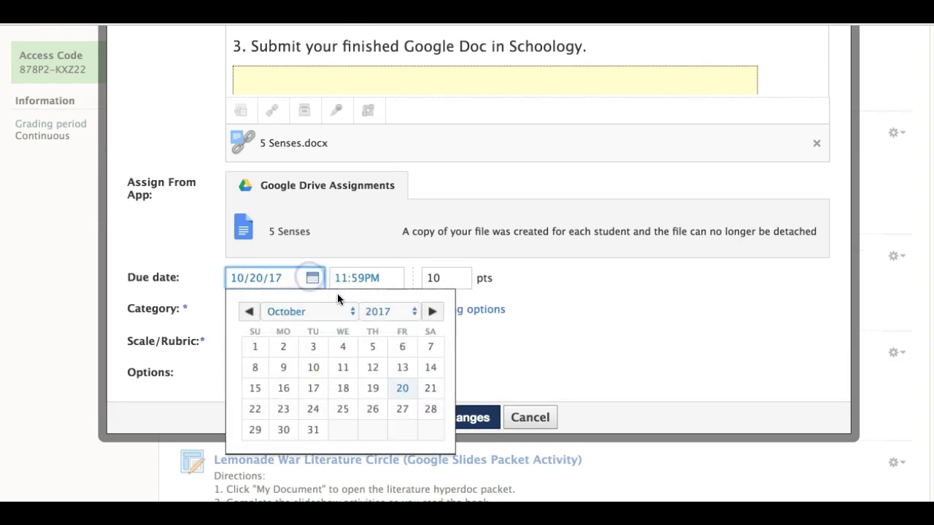
click(411, 312)
click(394, 324)
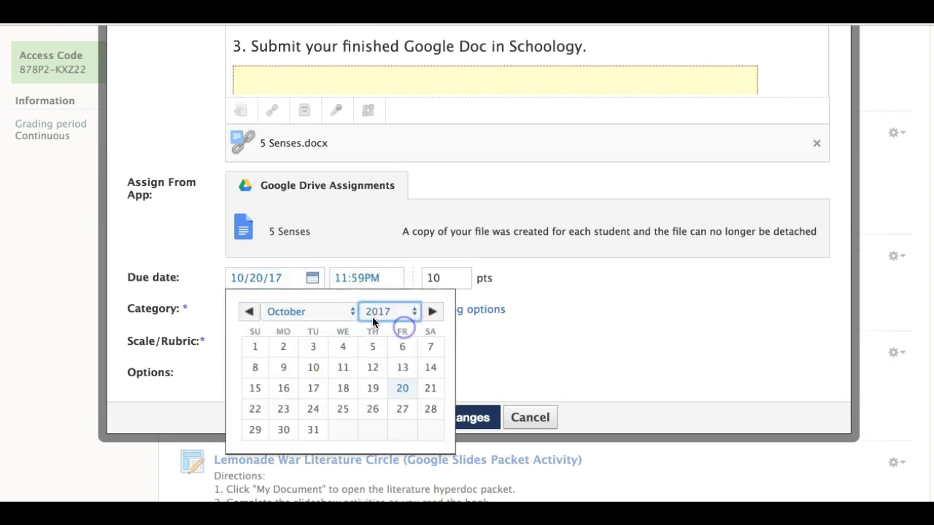
click(351, 311)
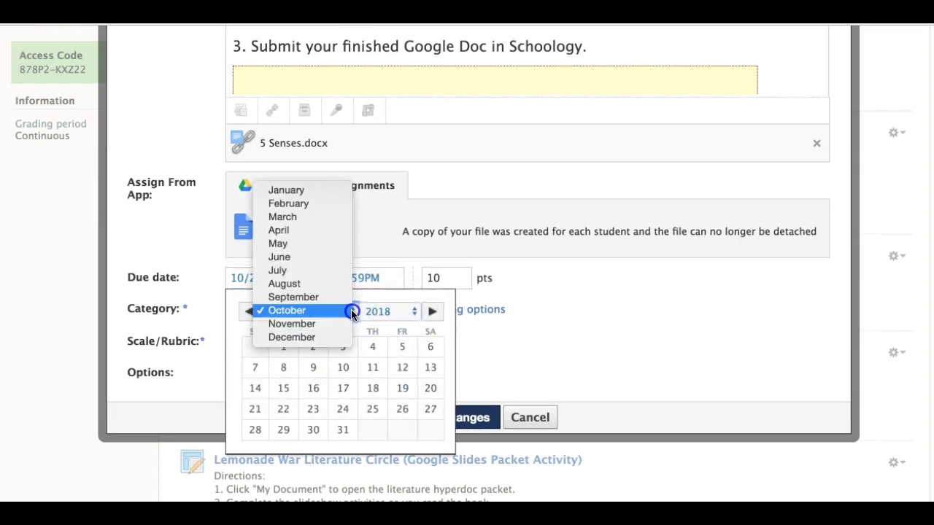
click(318, 258)
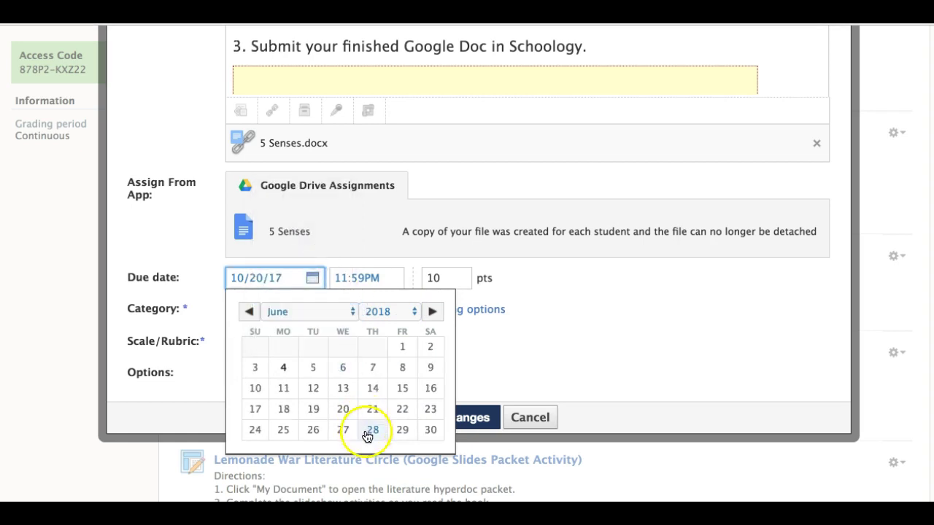
click(402, 430)
click(458, 417)
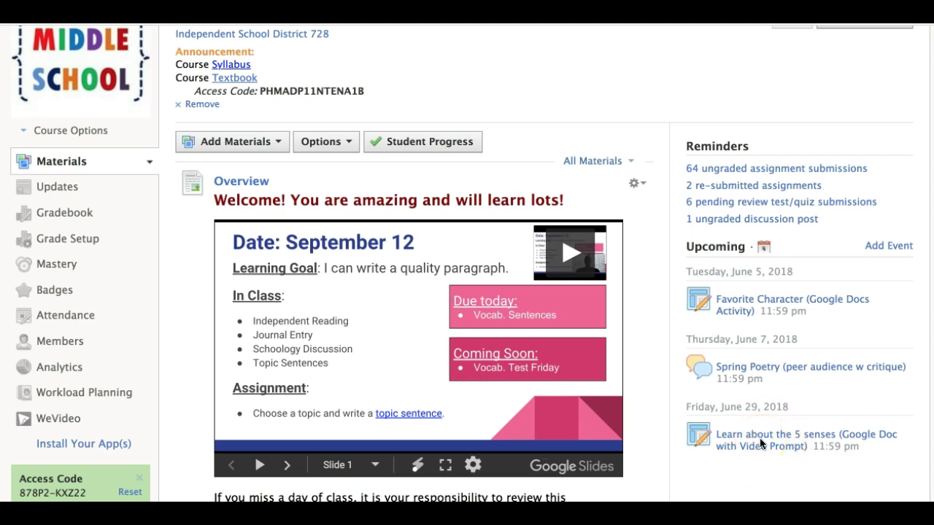
Review the course's Upcoming list and page through the slideshow embedded in the Overview, returning to its first slide.
scroll(645, 423, down, 1)
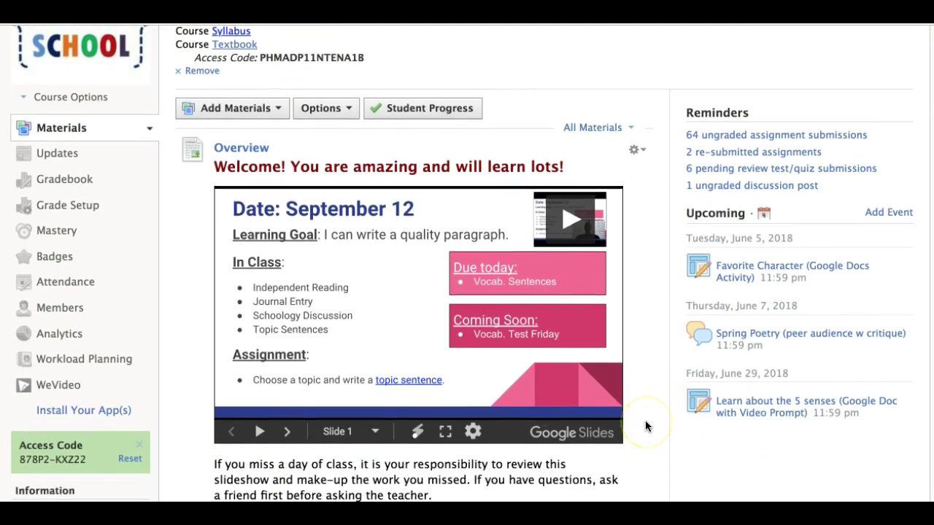
scroll(645, 423, down, 1)
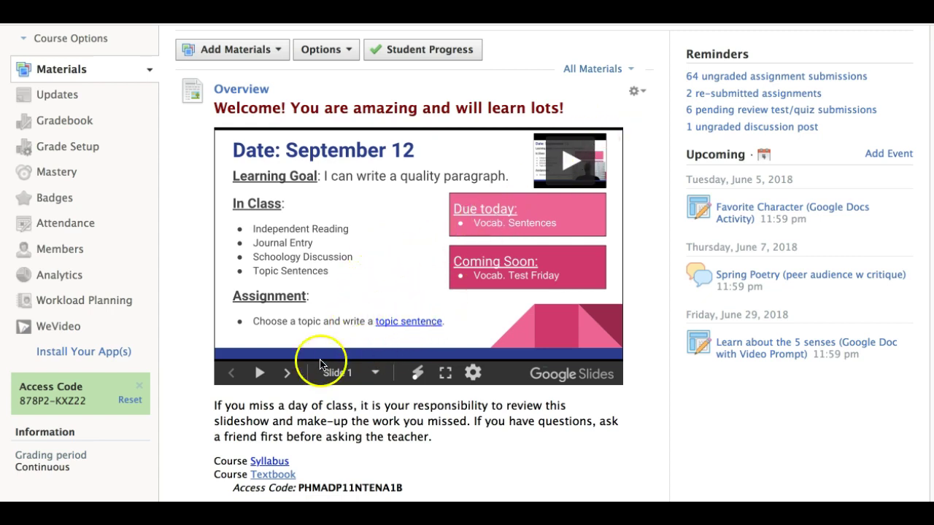
click(287, 377)
click(287, 378)
click(286, 378)
click(232, 376)
click(232, 376)
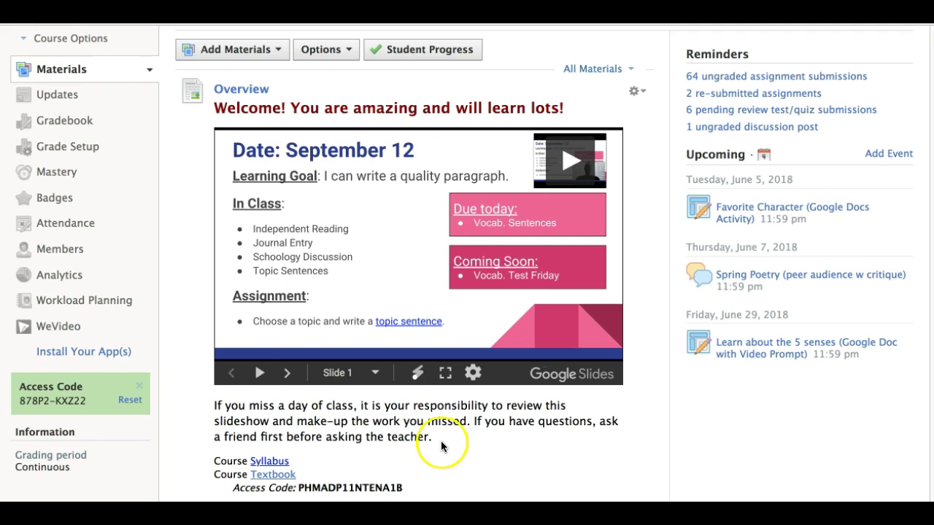
scroll(443, 441, down, 1)
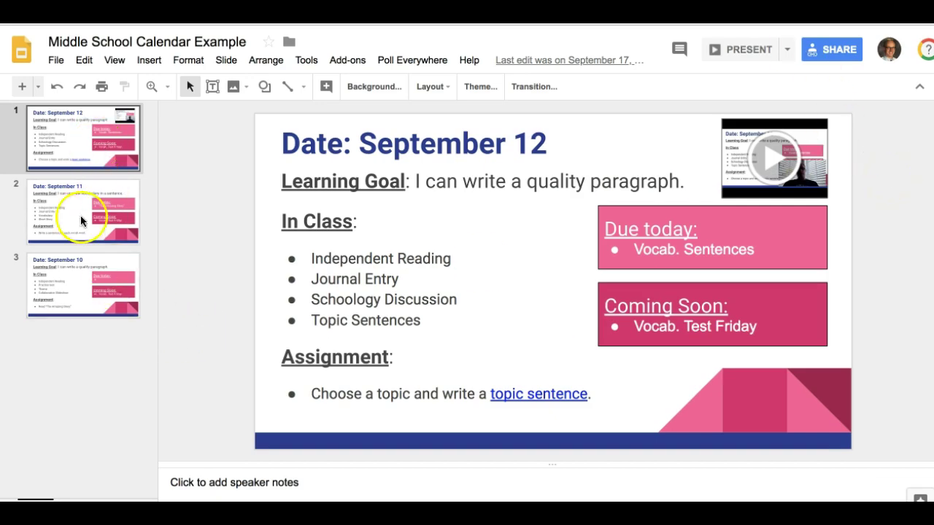
In the Google Slides file Middle School Calendar Example, duplicate the September 12 slide and change the first copy's date to September 13.
right_click(64, 143)
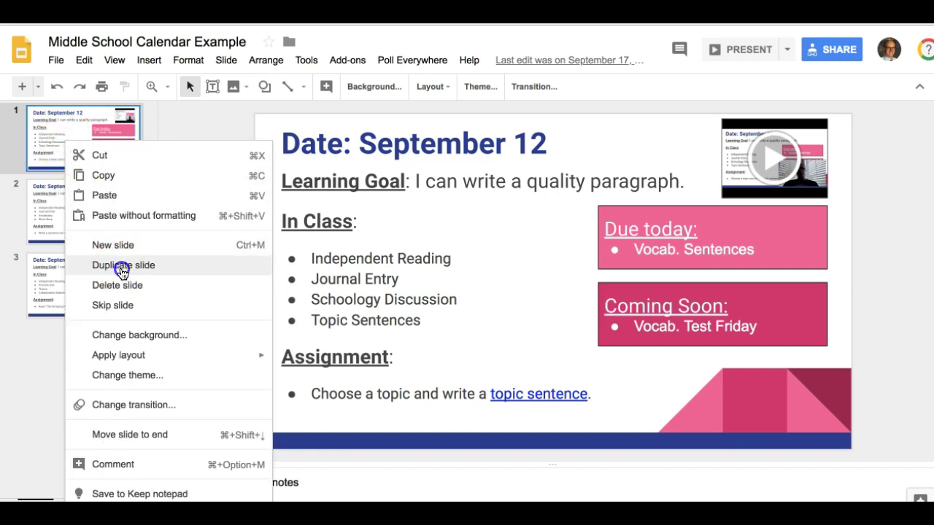
click(121, 267)
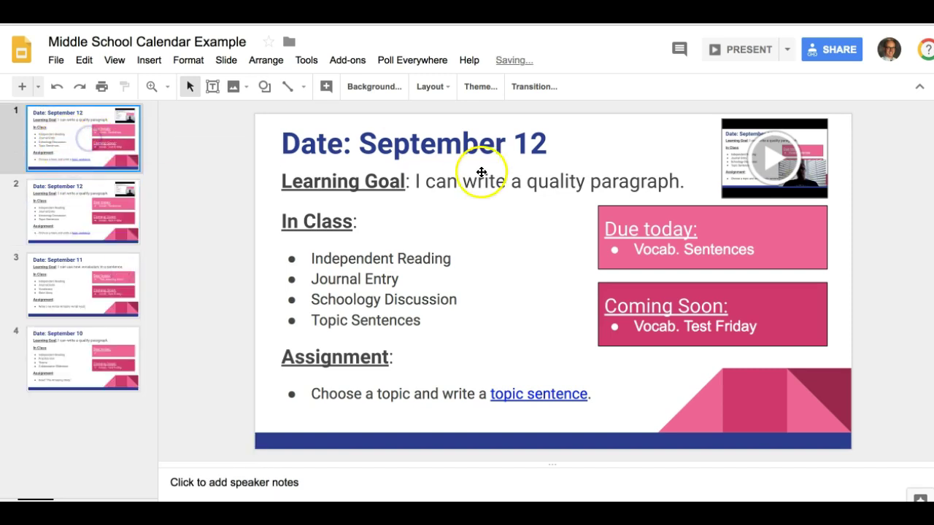
click(547, 145)
drag(547, 145, 533, 144)
text(3)
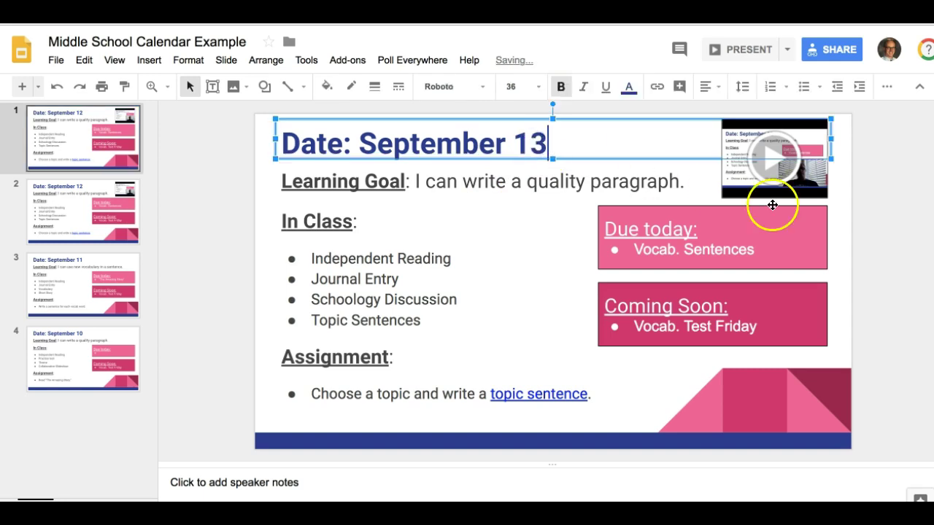
click(867, 211)
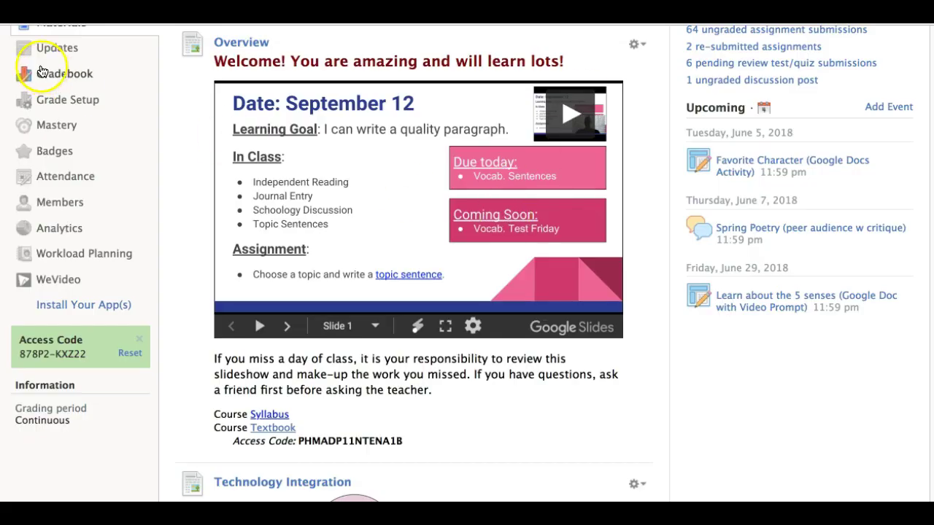
Back in Schoology, check the embedded Overview slideshow, visit the course Updates and return to the materials page.
scroll(46, 41, up, 3)
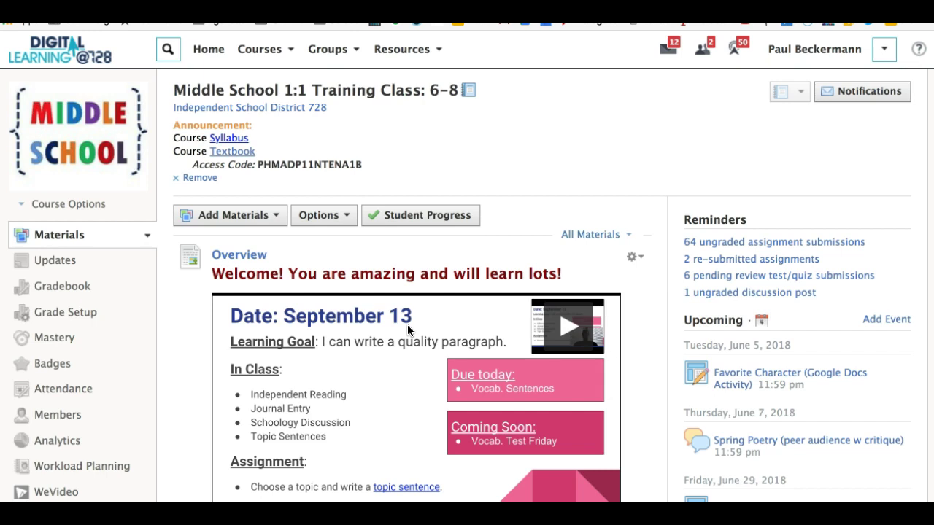
click(62, 263)
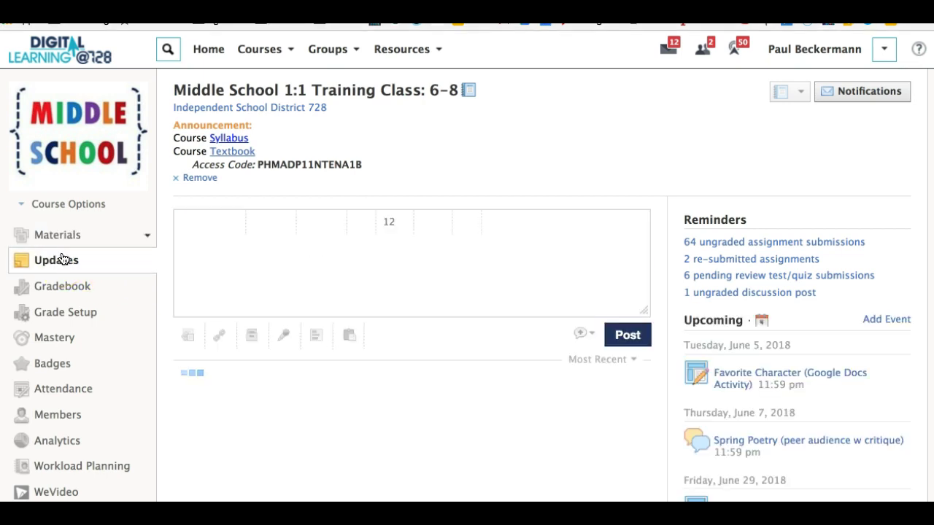
click(63, 238)
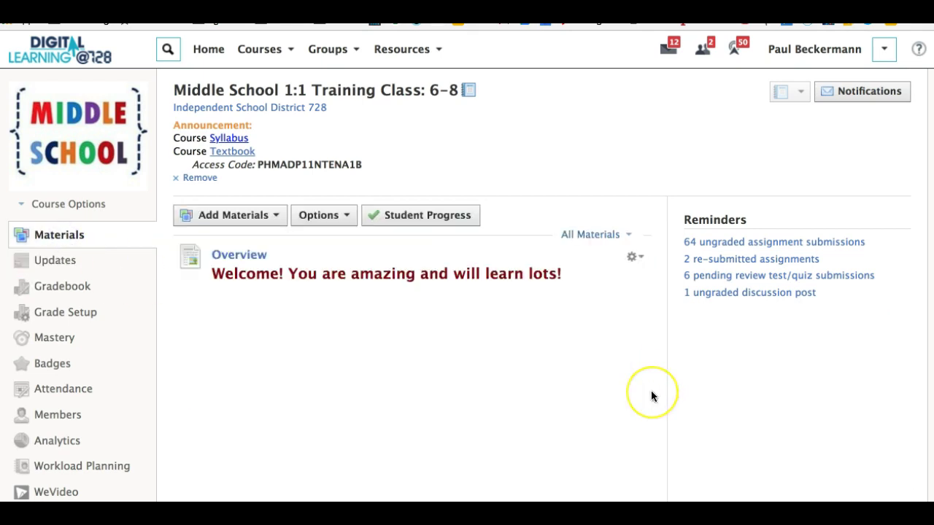
scroll(650, 396, down, 2)
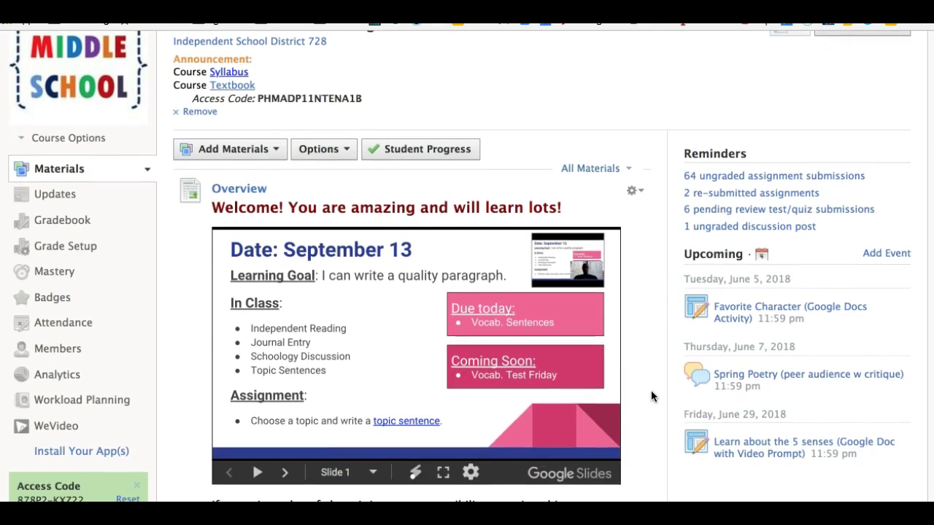